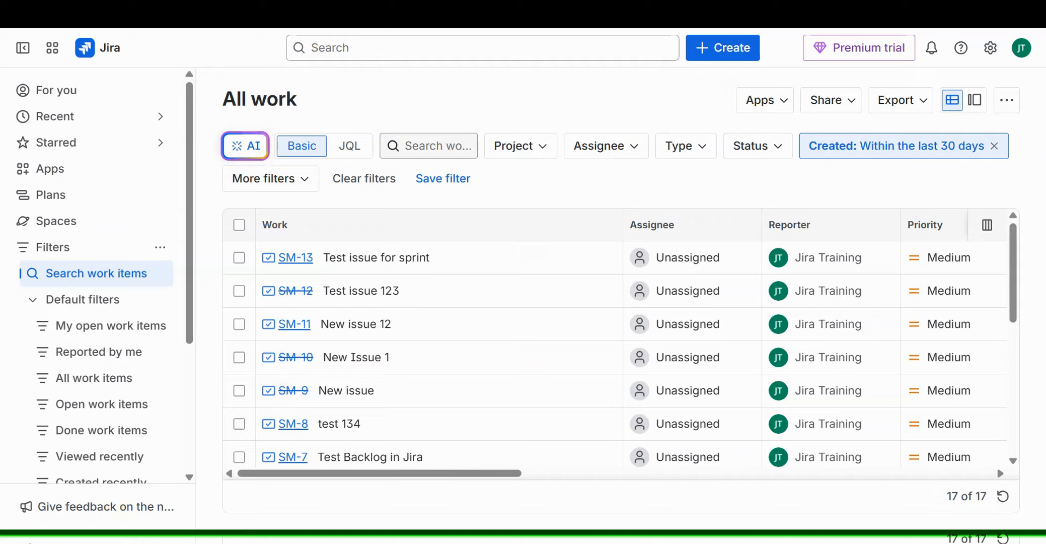
- Open the All work results in Google Sheets from the Apps menu, allowing the new tab
left_click(781, 103)
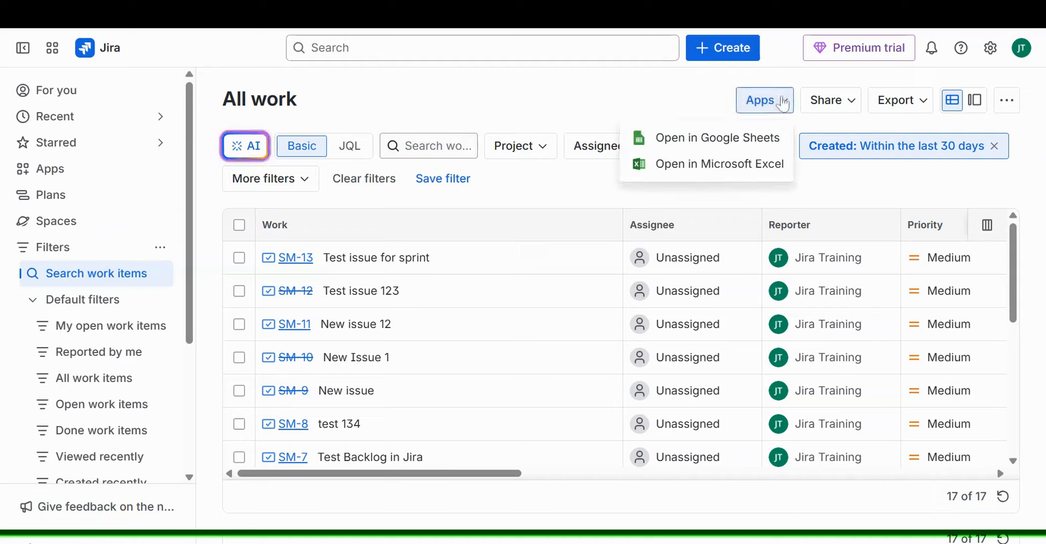
left_click(743, 144)
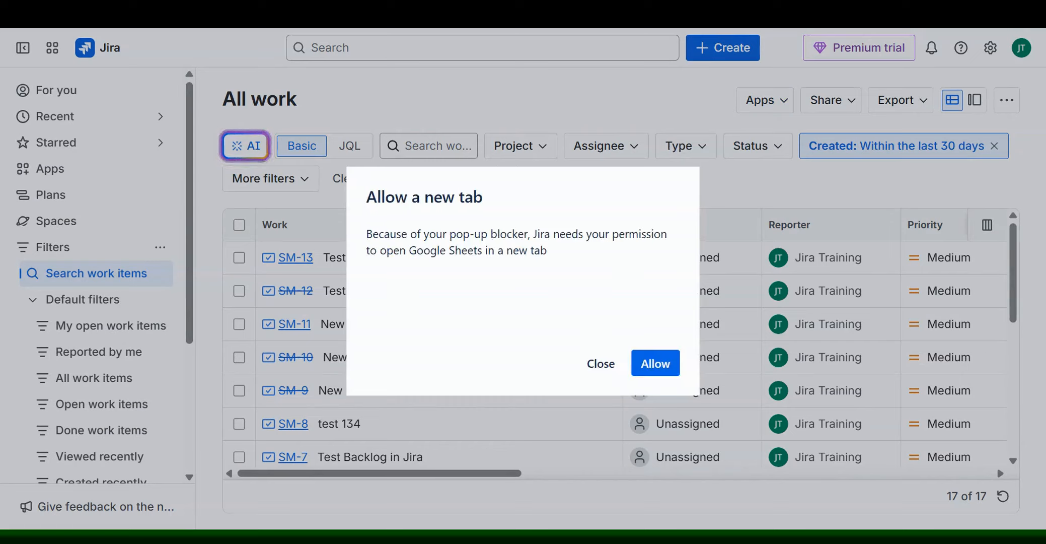
left_click(651, 372)
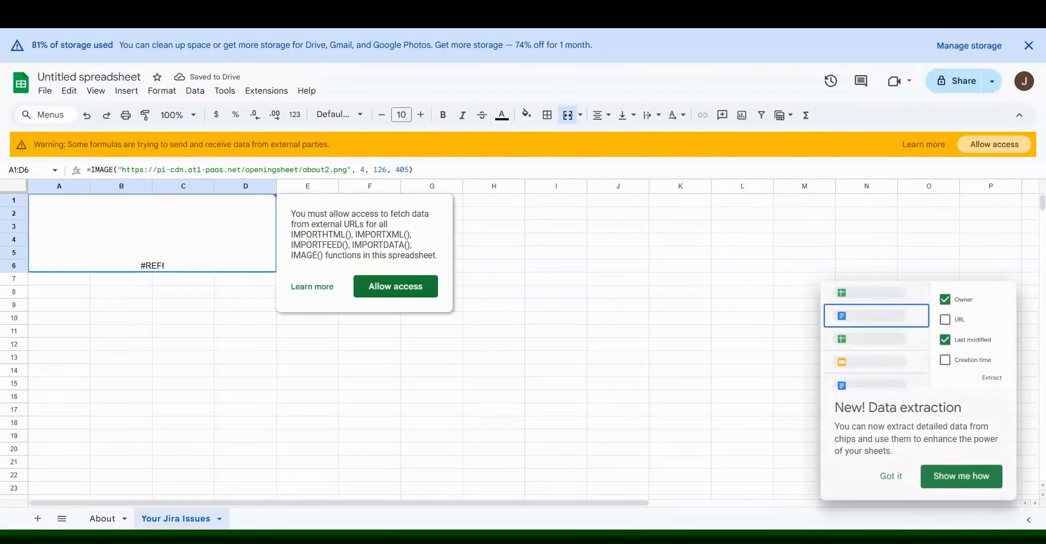
- Grant the new Jira issues spreadsheet access to external data
left_click(404, 293)
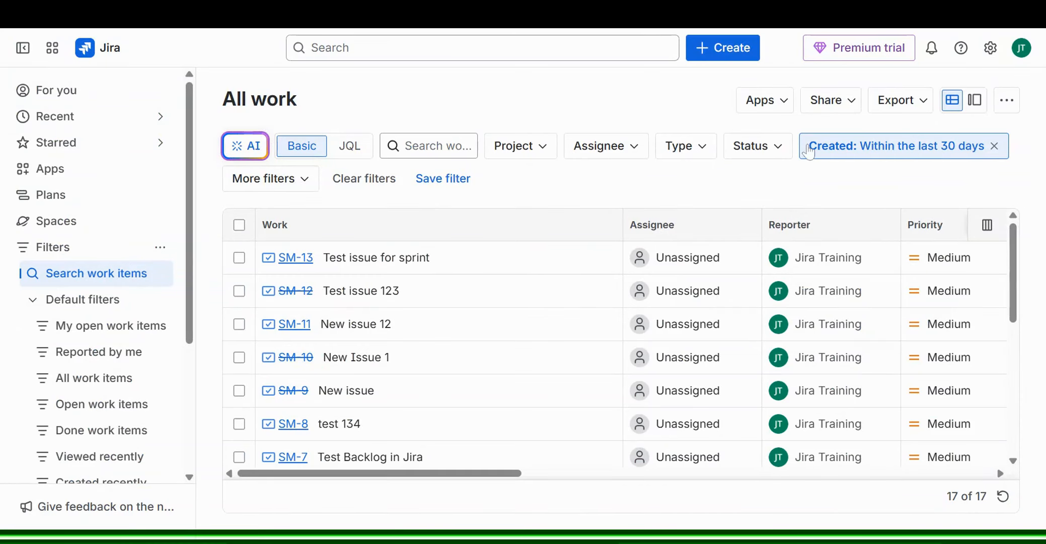
- Add the suggested 'jira' training account as share recipient, copy the search link, and close the form
left_click(823, 108)
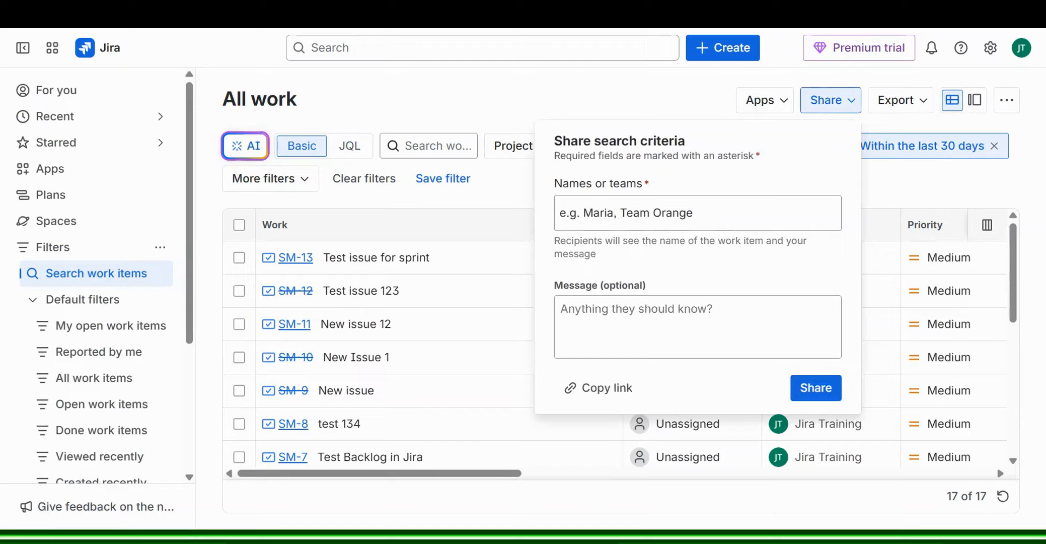
left_click(694, 214)
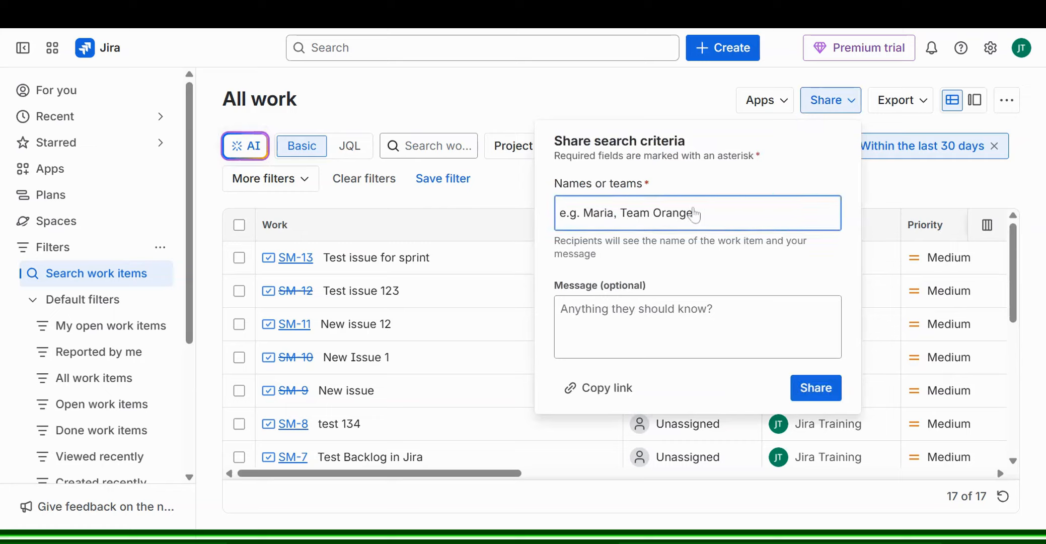
type("jira")
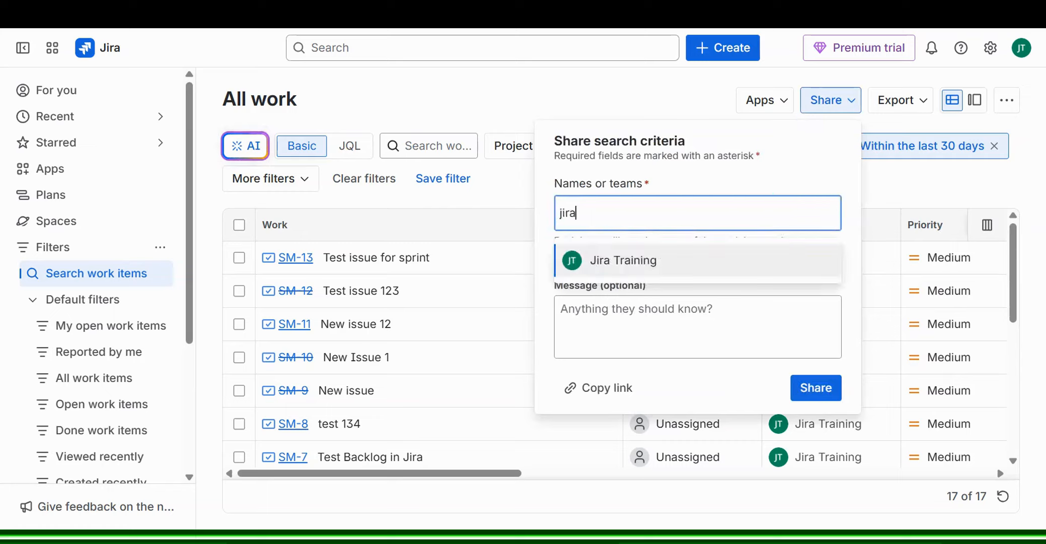
left_click(679, 265)
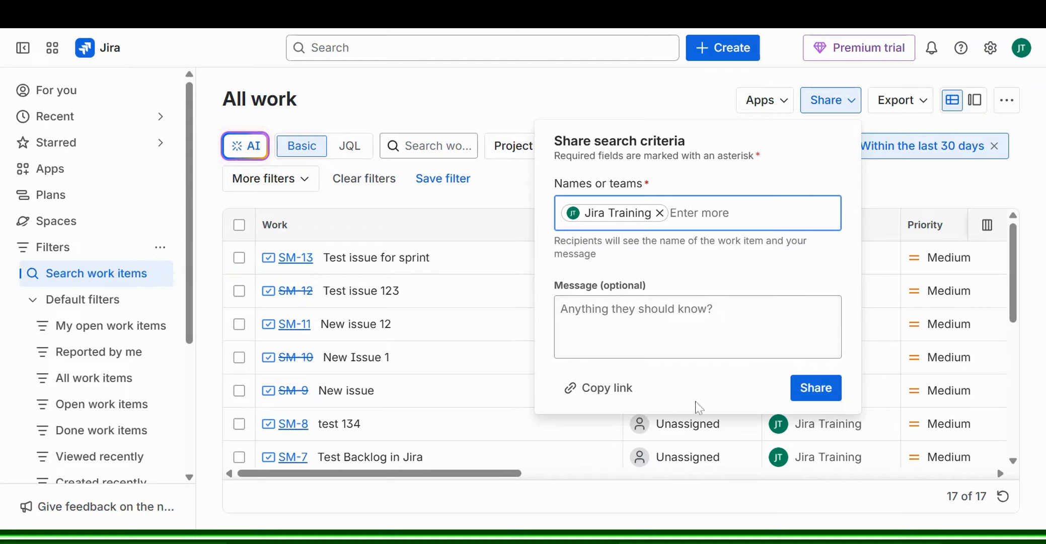
left_click(625, 400)
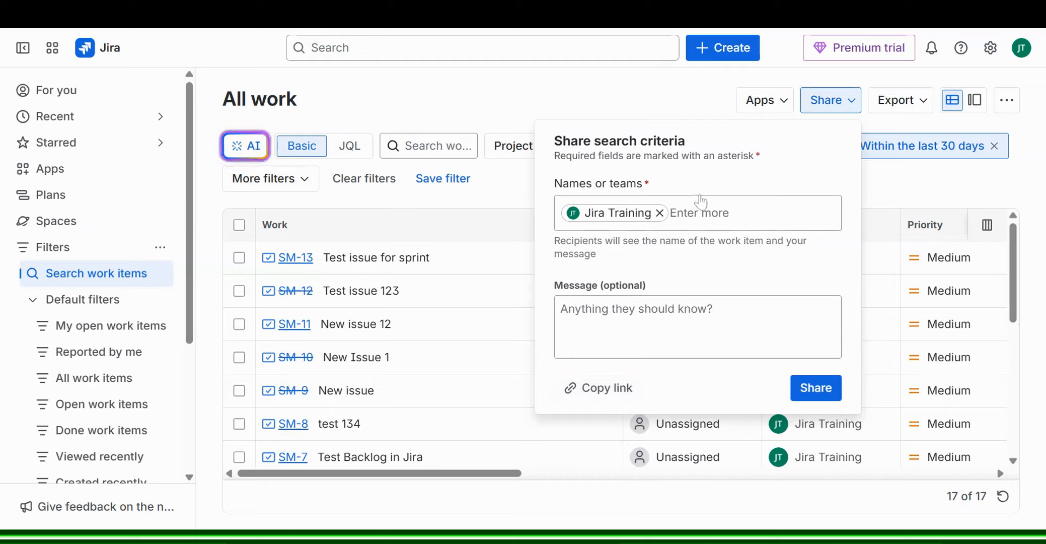
left_click(680, 97)
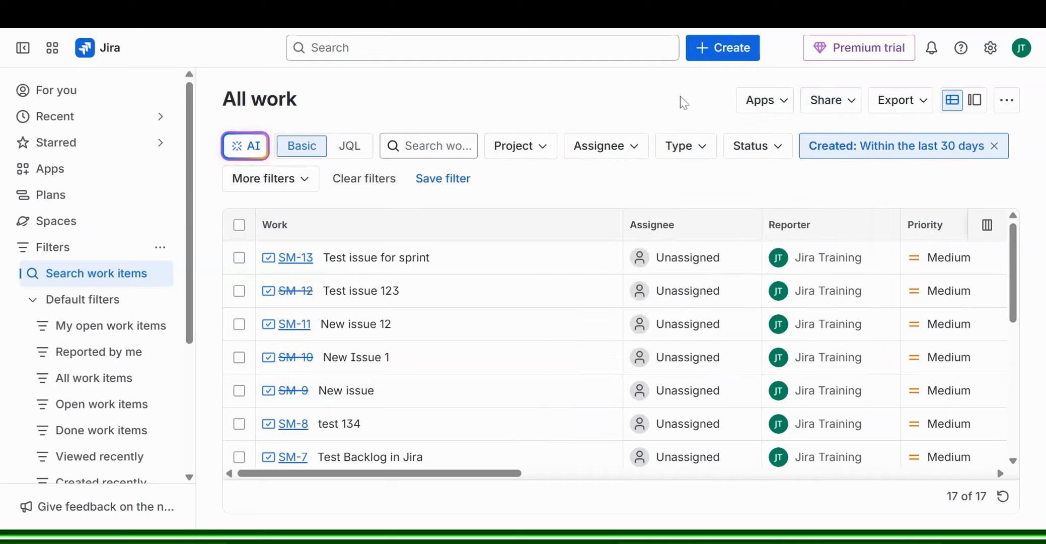
left_click(895, 108)
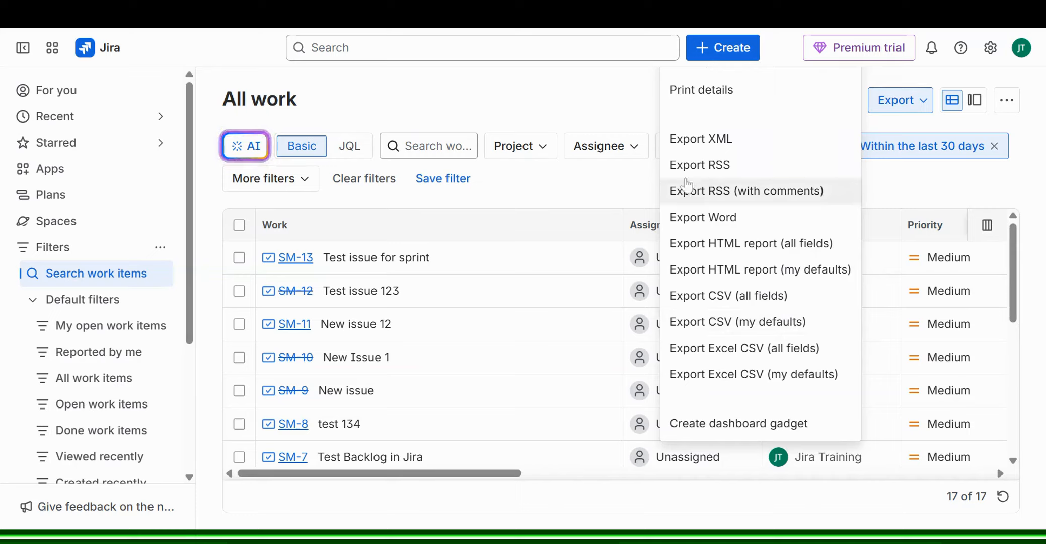
left_click(610, 126)
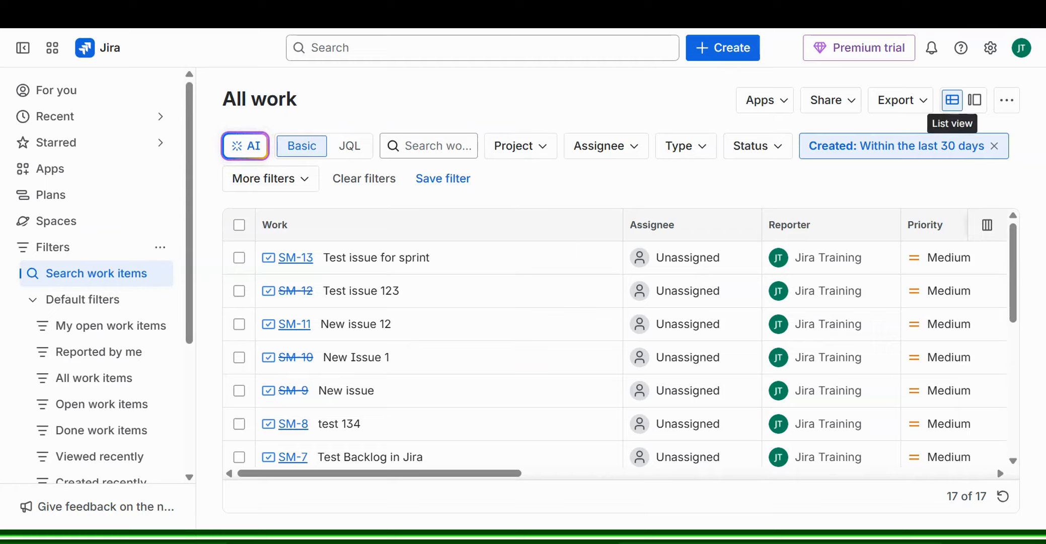
left_click(974, 101)
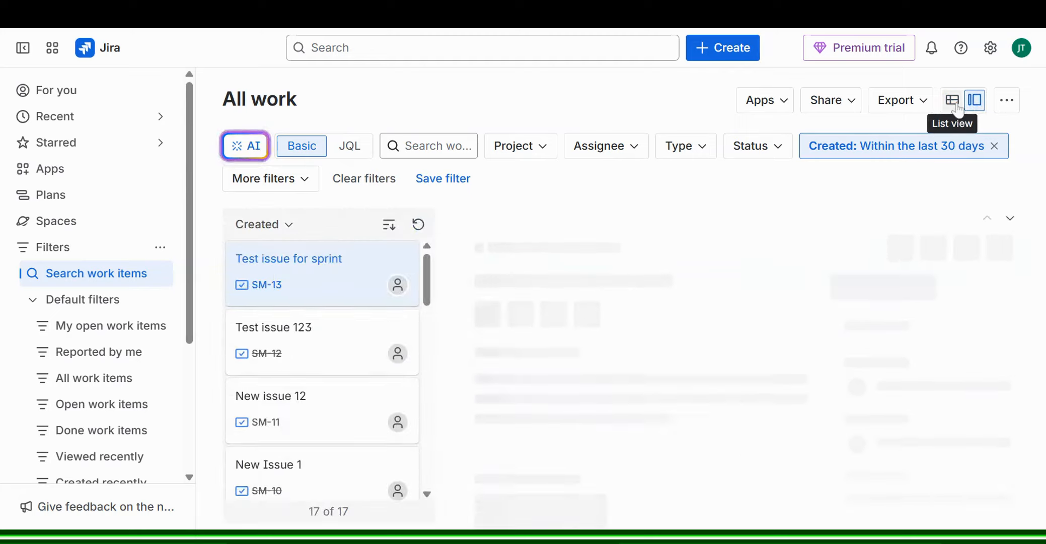
left_click(955, 105)
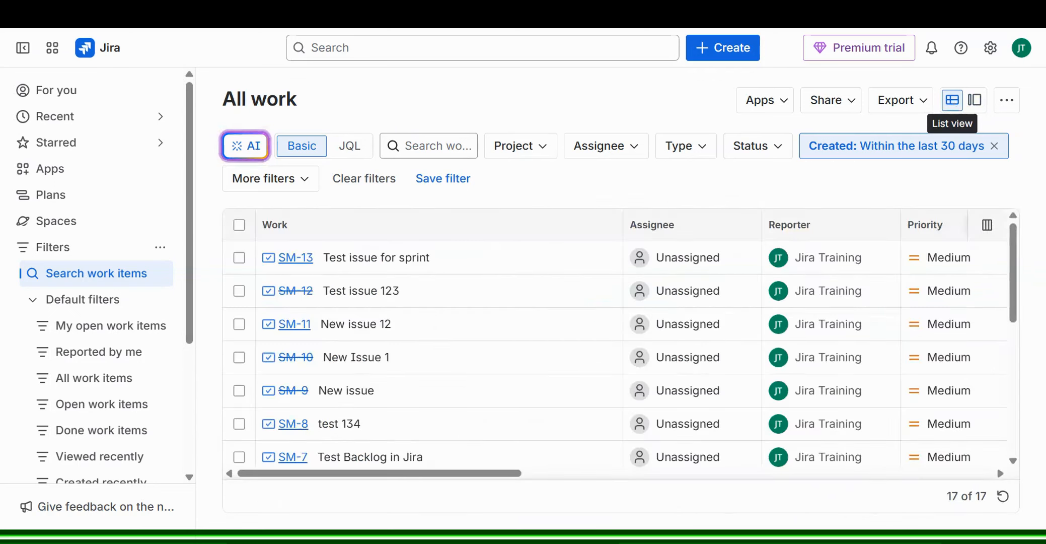
left_click(976, 103)
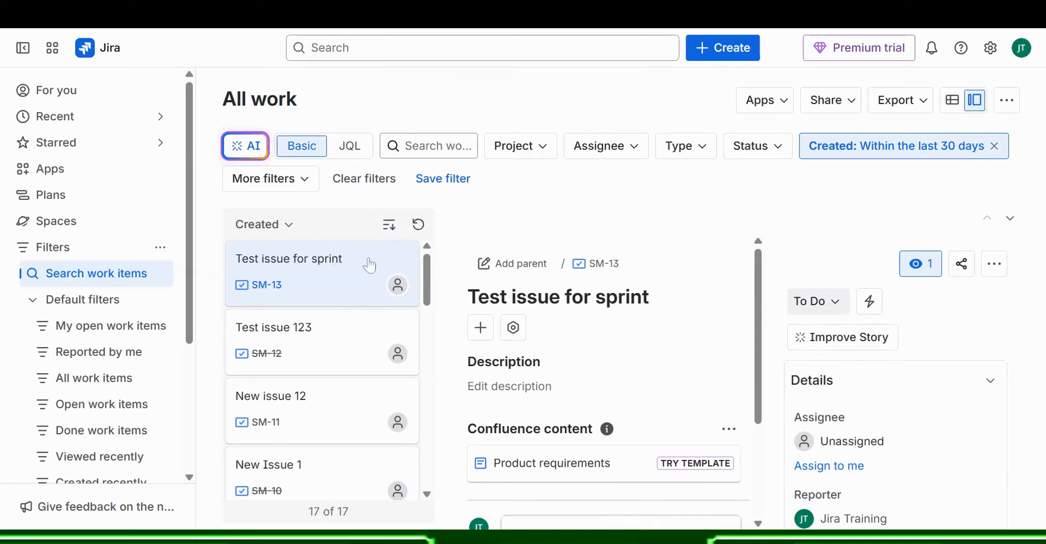
scroll(370, 310, "down", 3)
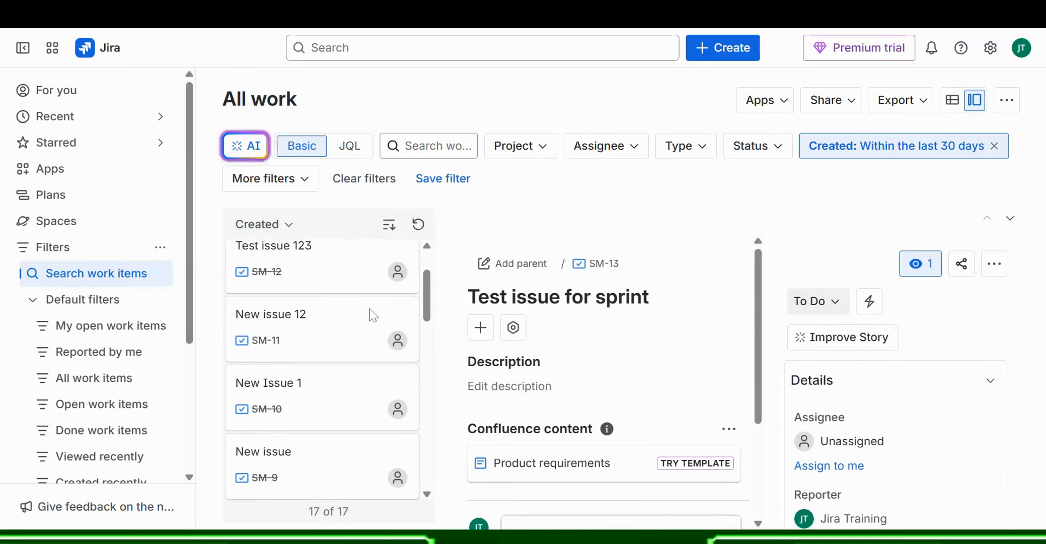
scroll(371, 316, "down", 2)
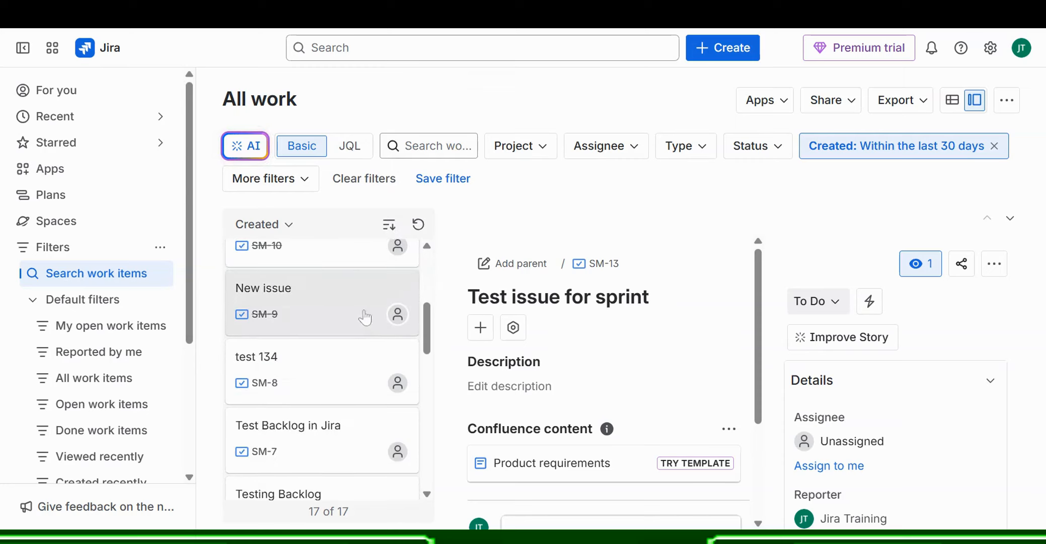
left_click(365, 316)
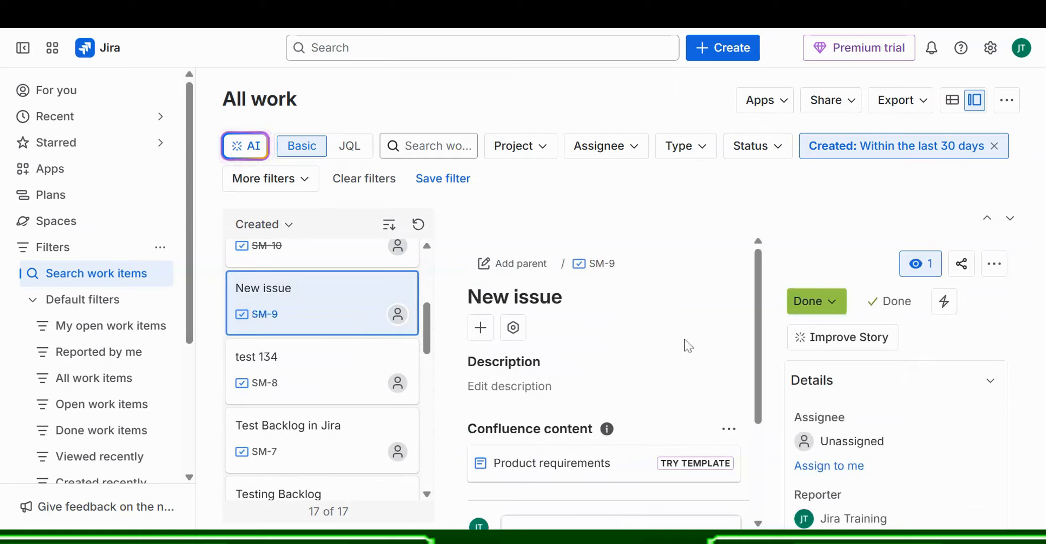
scroll(831, 216, "down", 3)
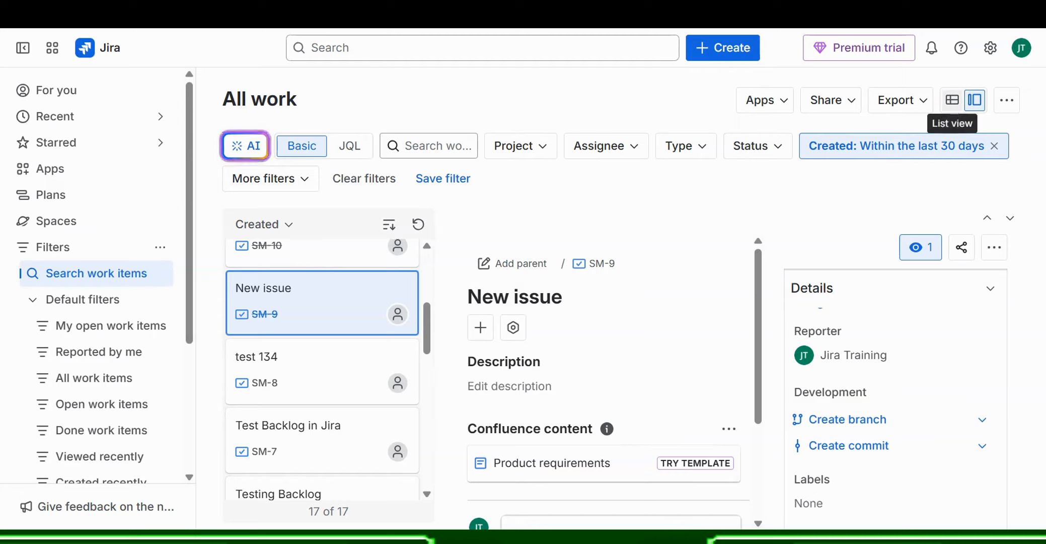
left_click(953, 108)
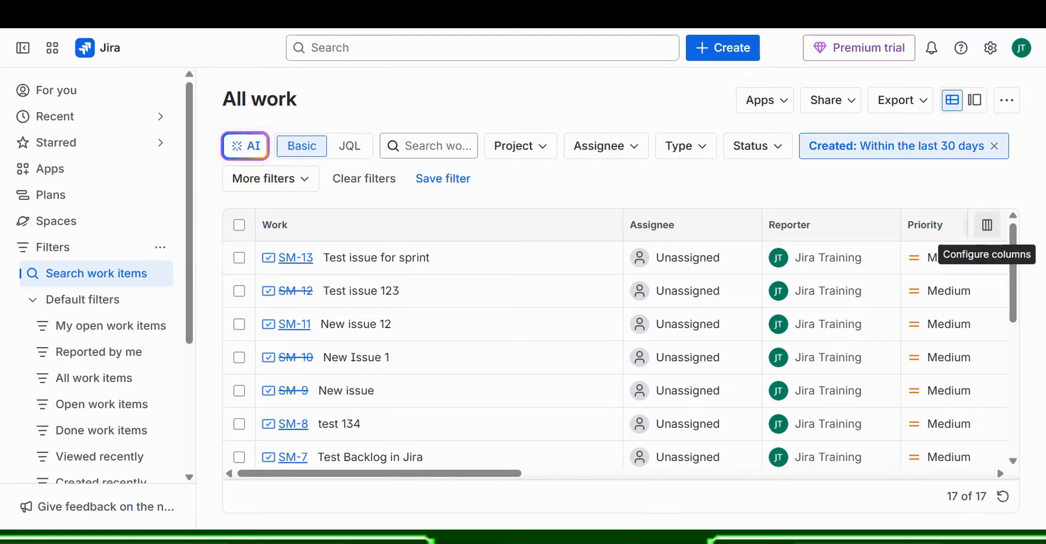
- Add the Sprint column to the All work results table
left_click(986, 229)
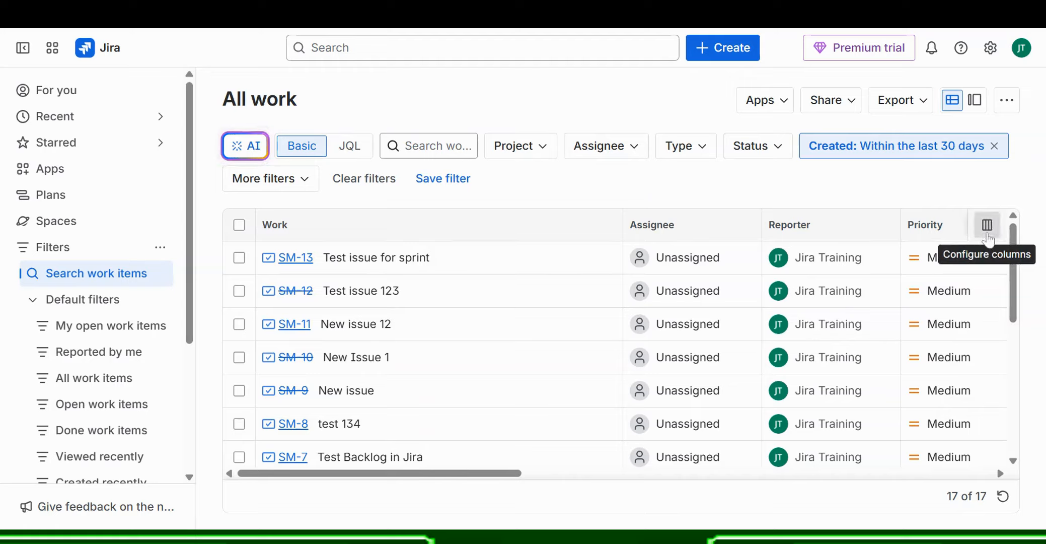
scroll(865, 355, "down", 5)
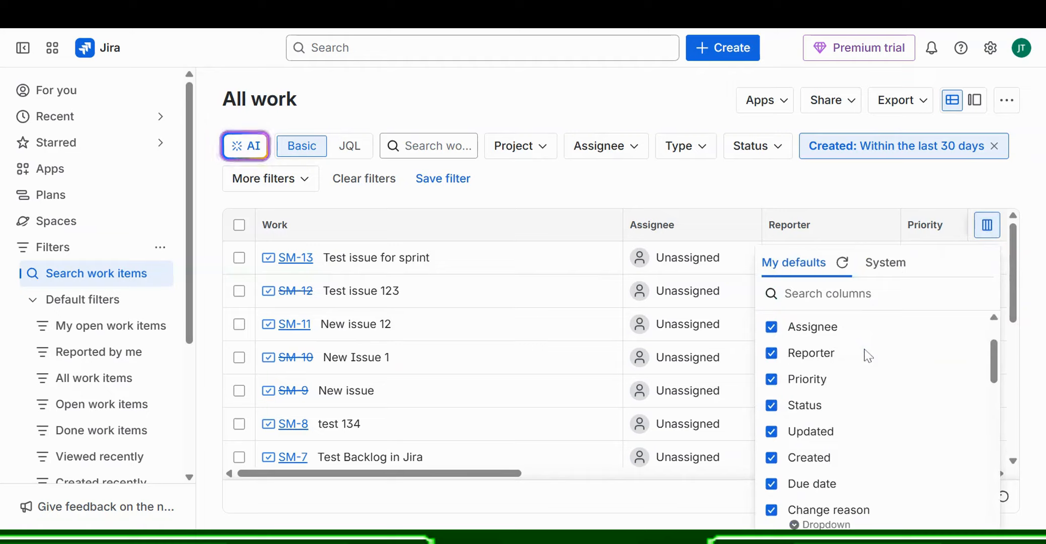
scroll(868, 354, "down", 10)
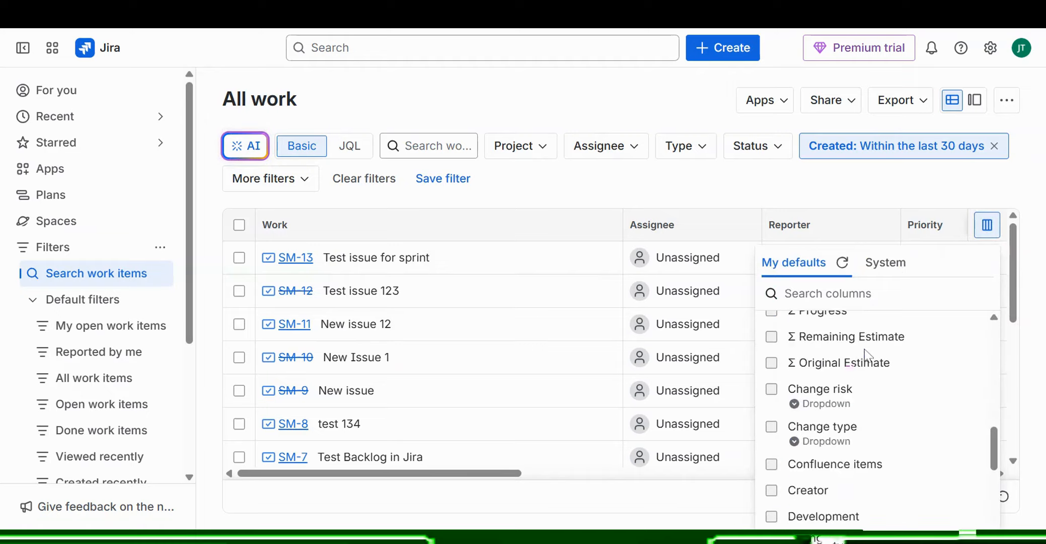
scroll(866, 355, "down", 4)
scroll(855, 367, "up", 4)
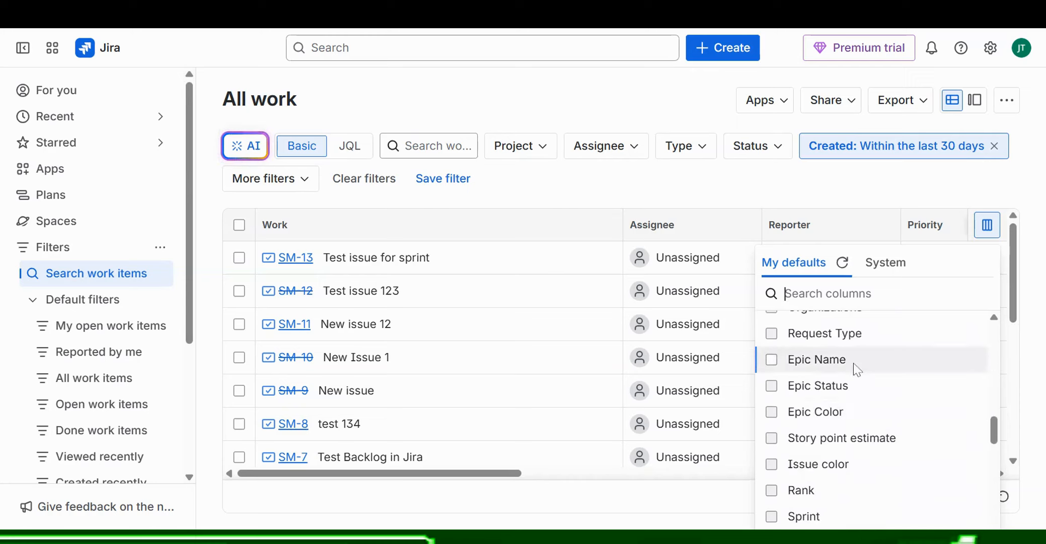
scroll(836, 403, "down", 4)
left_click(804, 353)
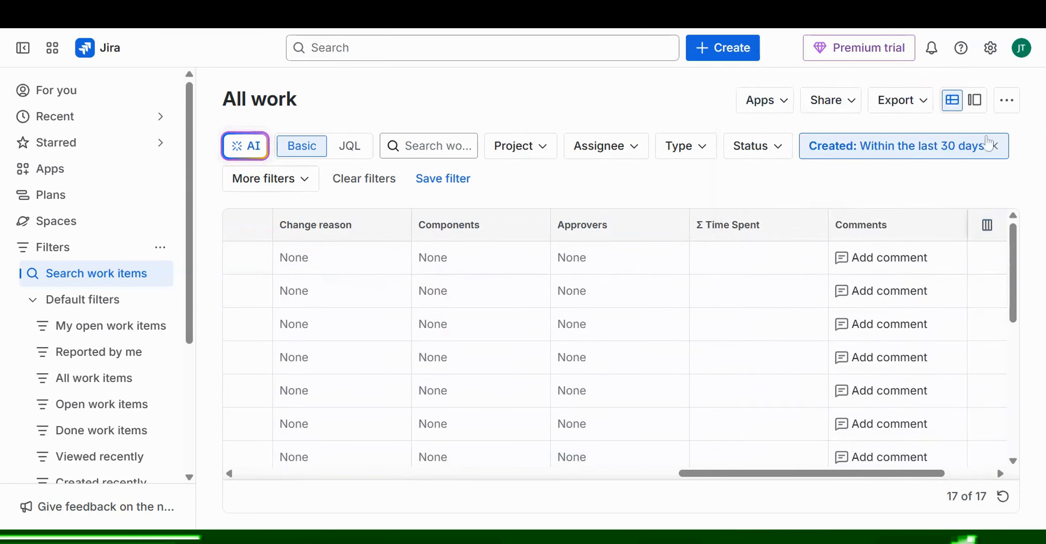
- Tick Epic Name and Epic Status in the column chooser, then close it
left_click(986, 233)
scroll(813, 353, "down", 10)
scroll(865, 411, "down", 3)
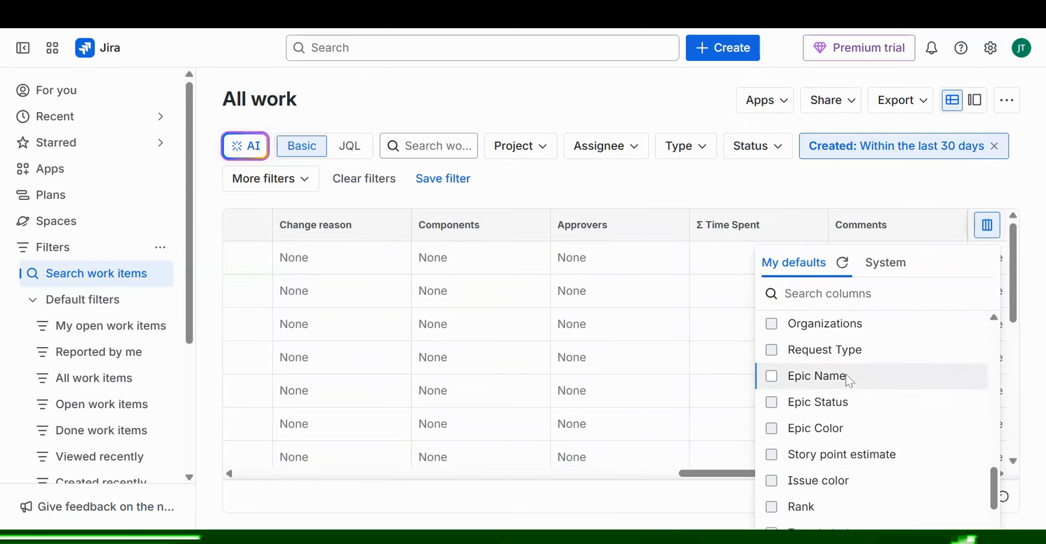
left_click(847, 375)
left_click(840, 402)
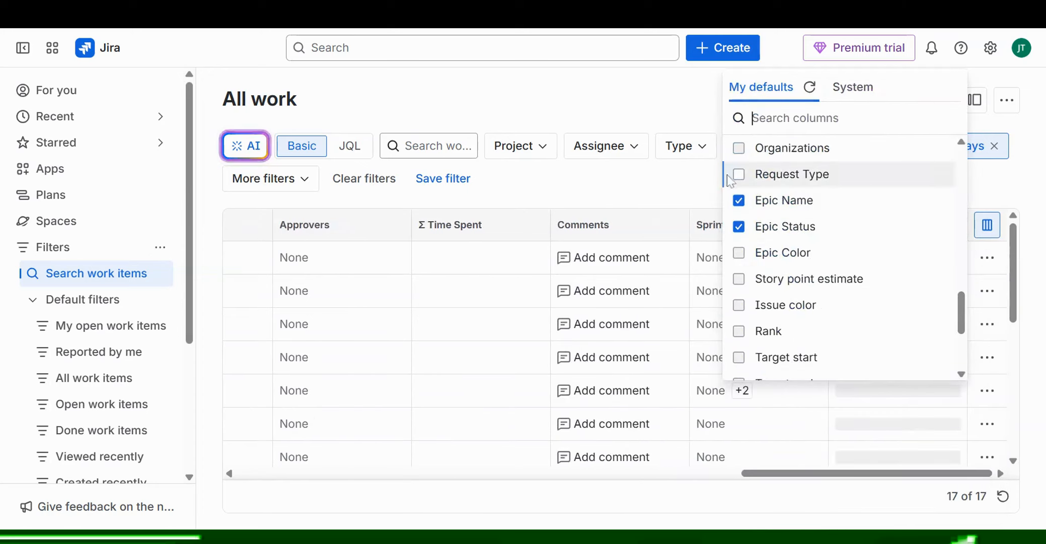
left_click(699, 176)
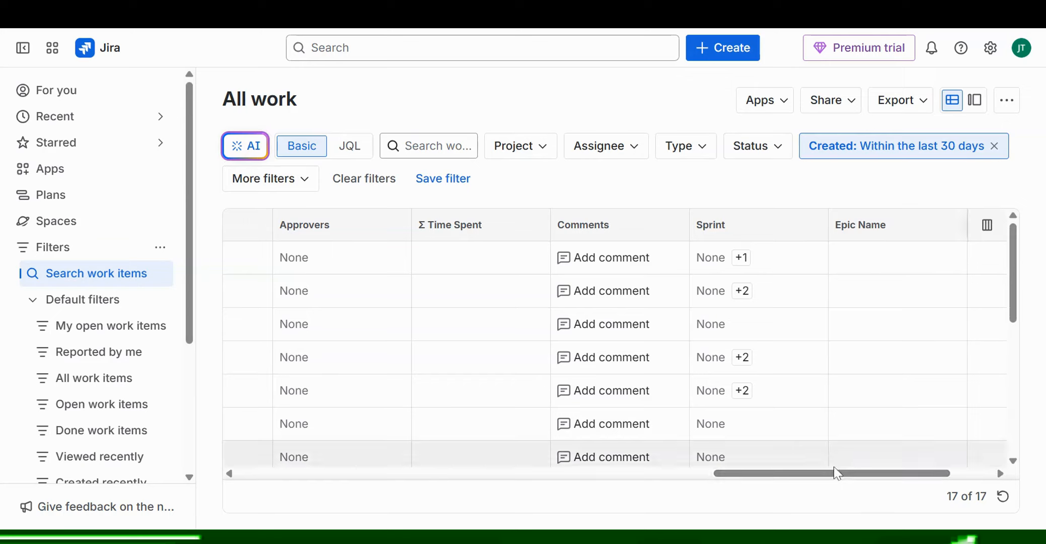
left_click_drag(840, 475, 1011, 467)
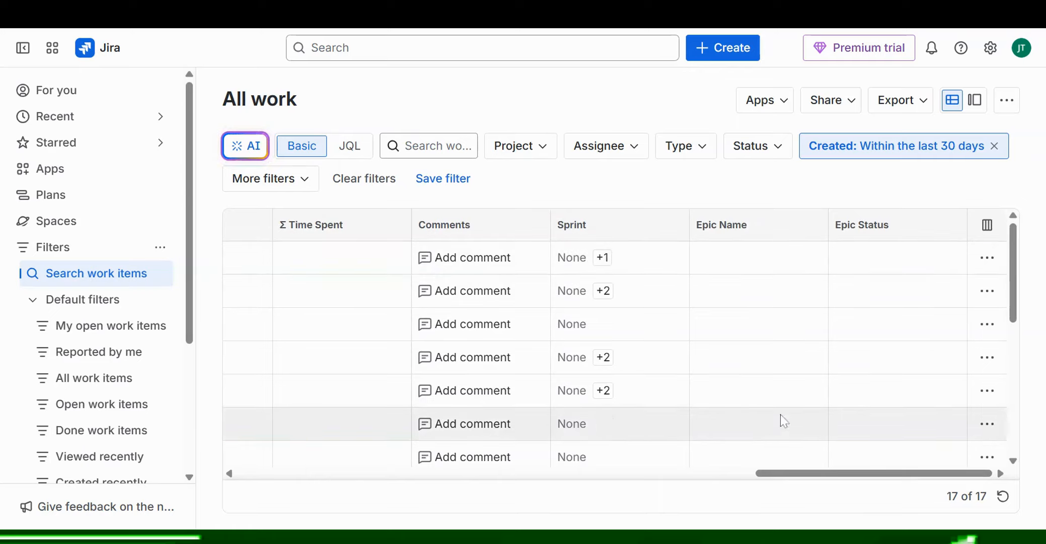
left_click_drag(832, 476, 786, 474)
mouse_move(557, 219)
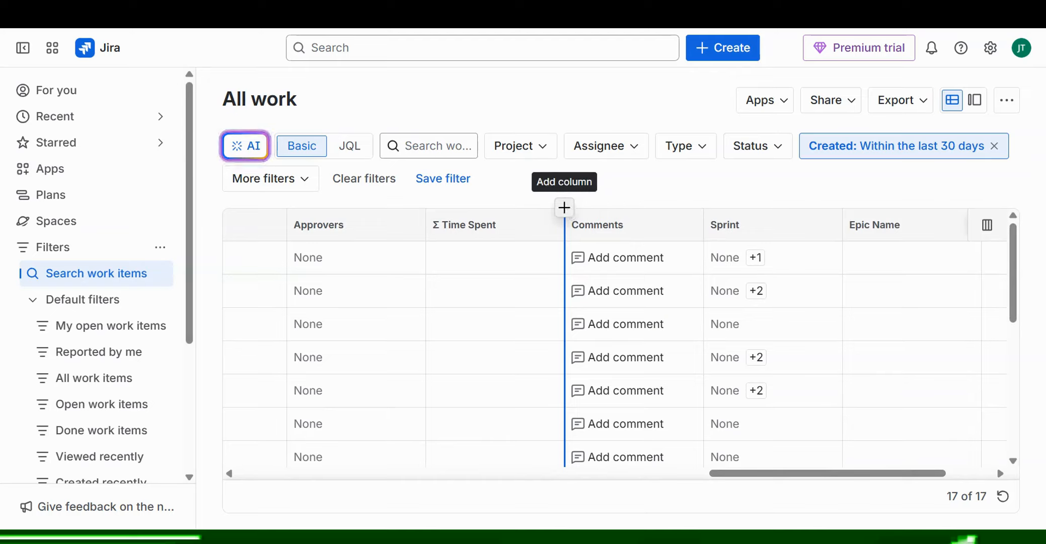
left_click(565, 208)
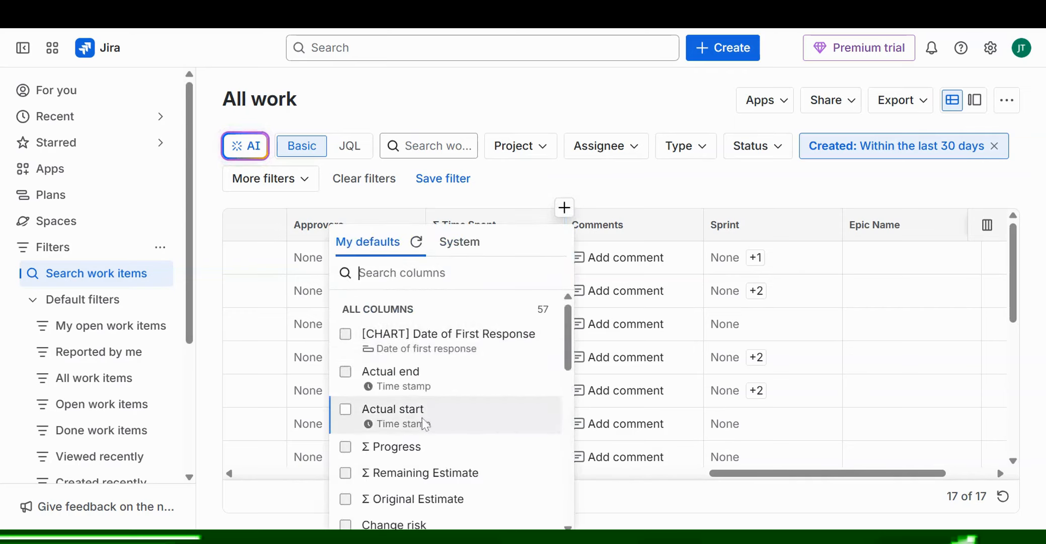
left_click(620, 196)
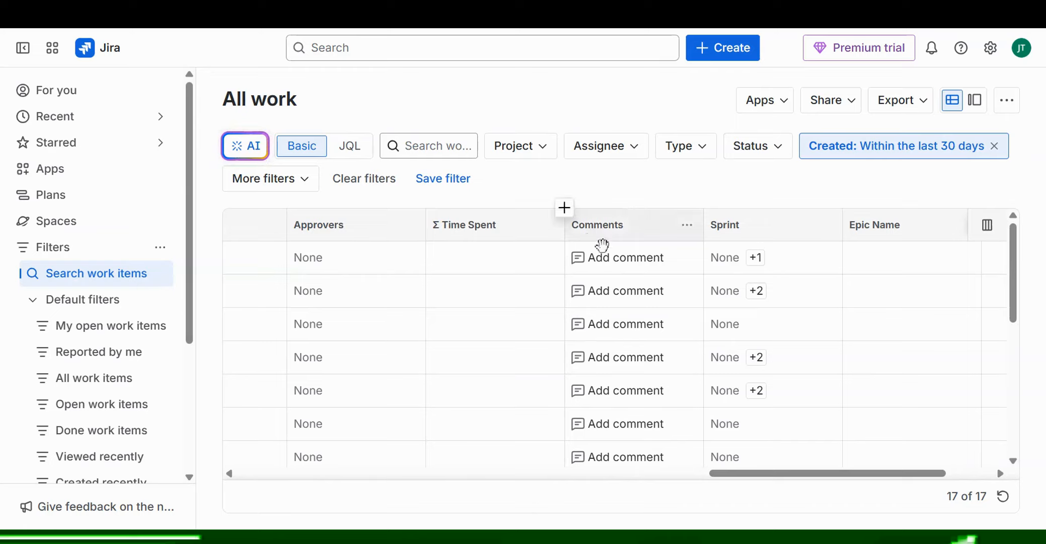
- Move the Comments column to sit directly before Created, then check and close the Apps list
left_click_drag(646, 232, 850, 354)
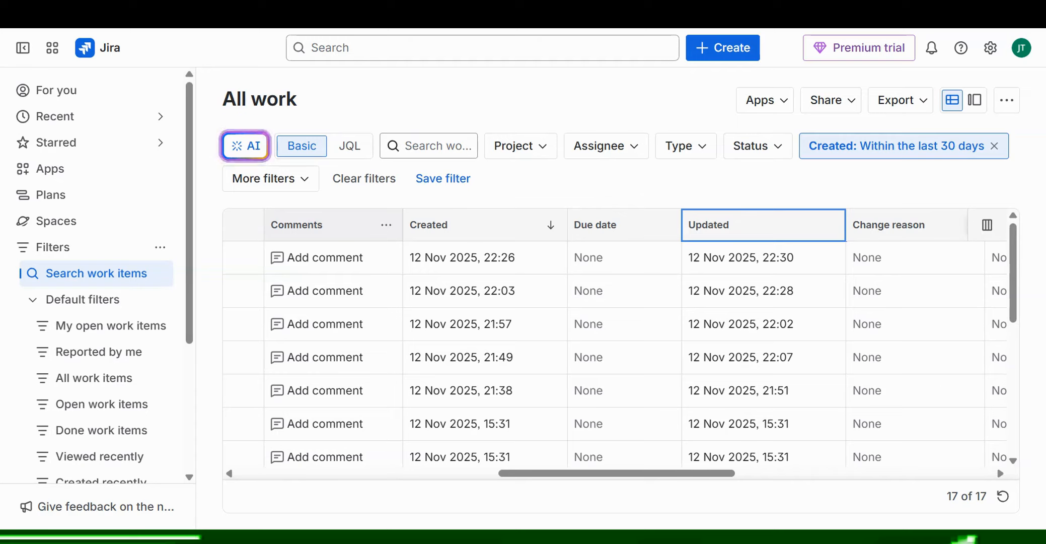
left_click(776, 106)
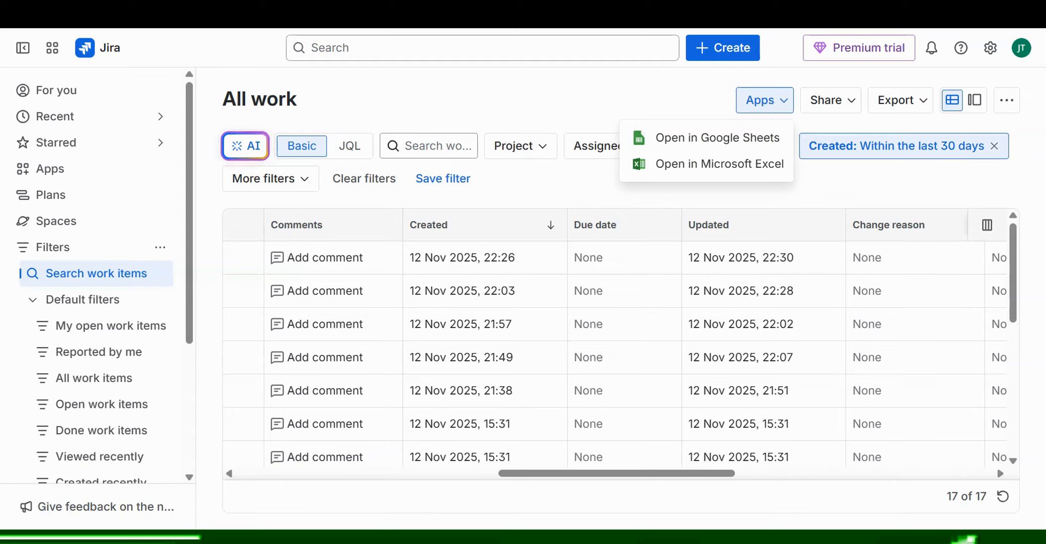
left_click(651, 91)
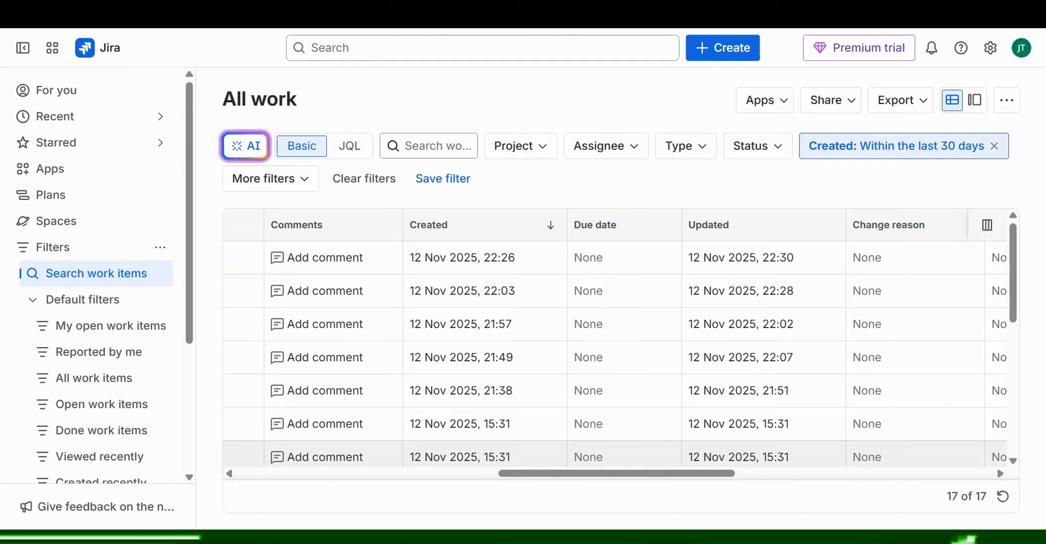
- Sort by Updated both ways, then sort by Created from newest to oldest
left_click_drag(674, 474, 720, 482)
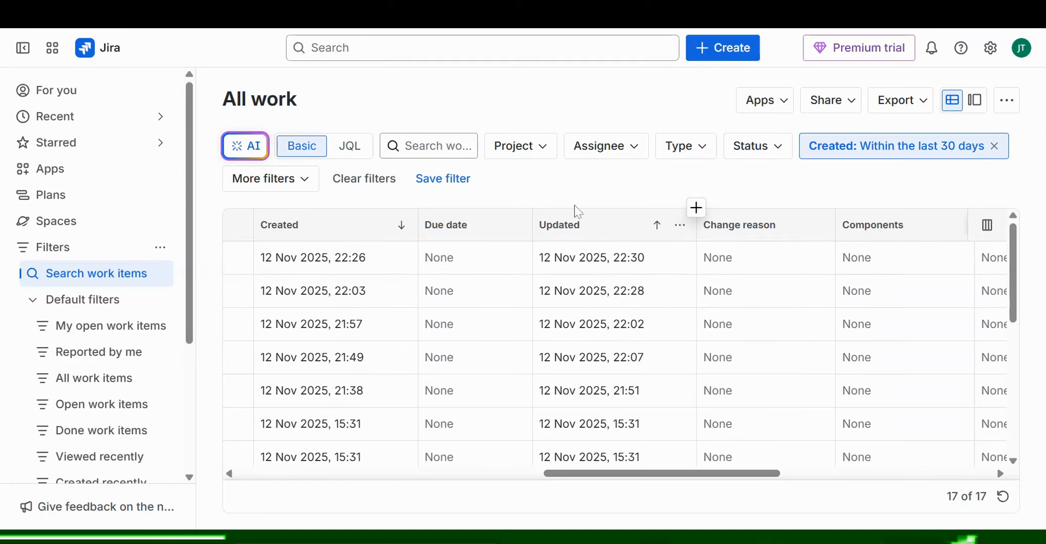
left_click(656, 227)
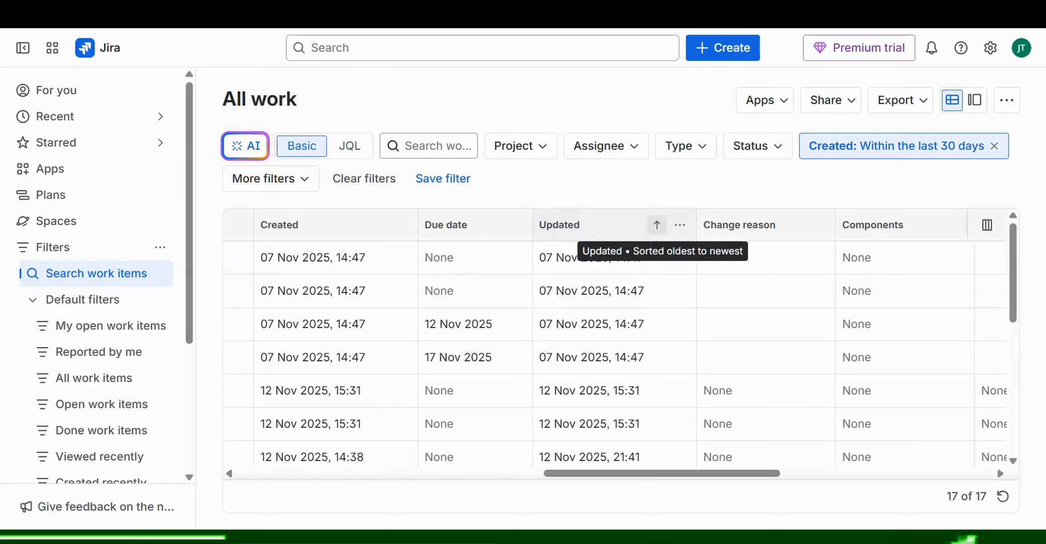
left_click(657, 227)
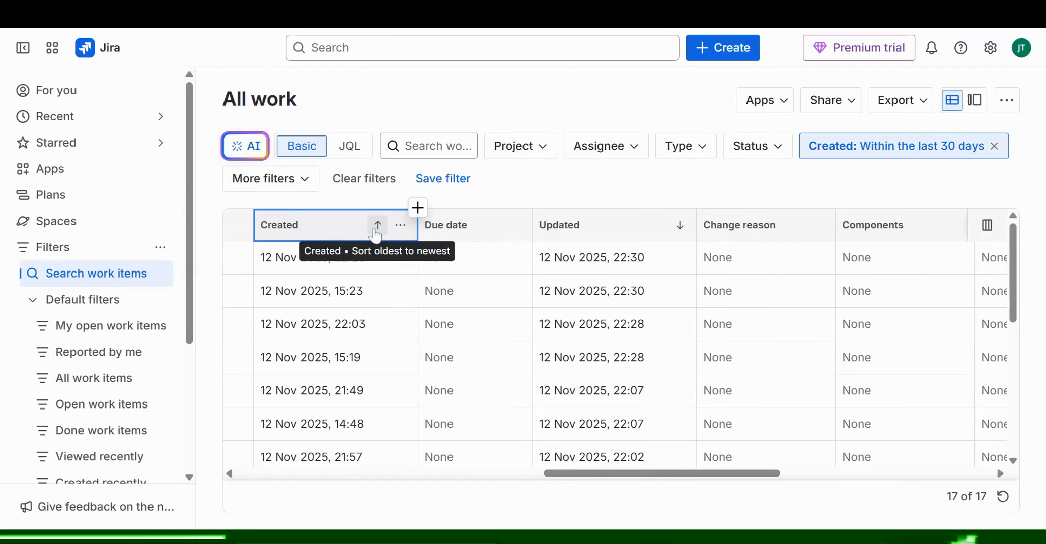
left_click(377, 226)
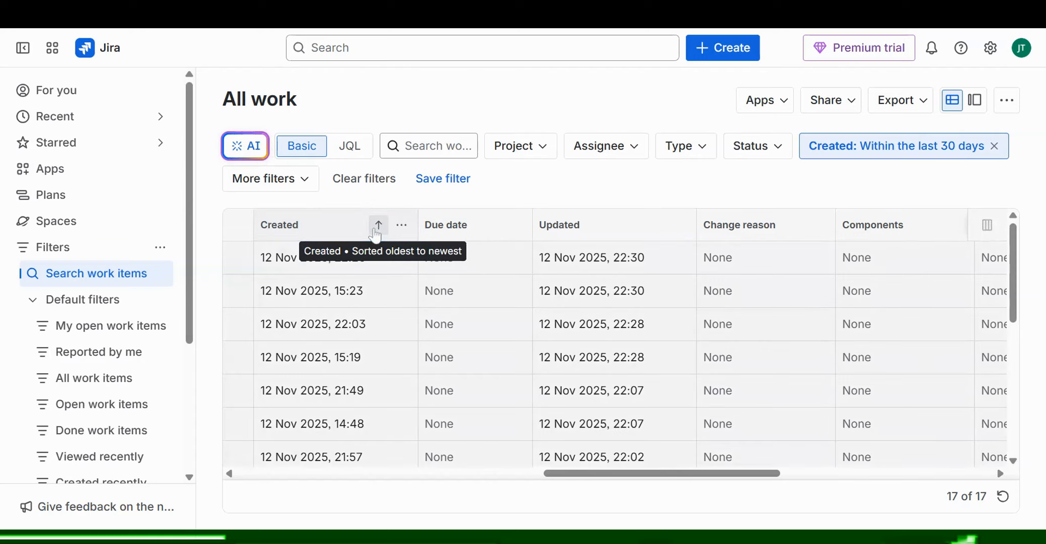
left_click(376, 232)
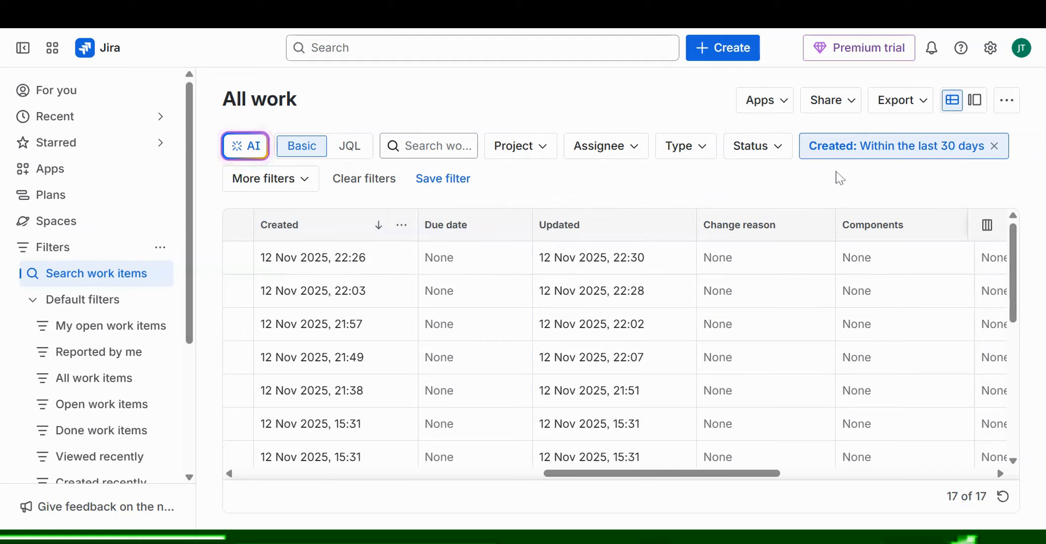
- Open the More actions (…) menu at the top right of All work
left_click(1010, 104)
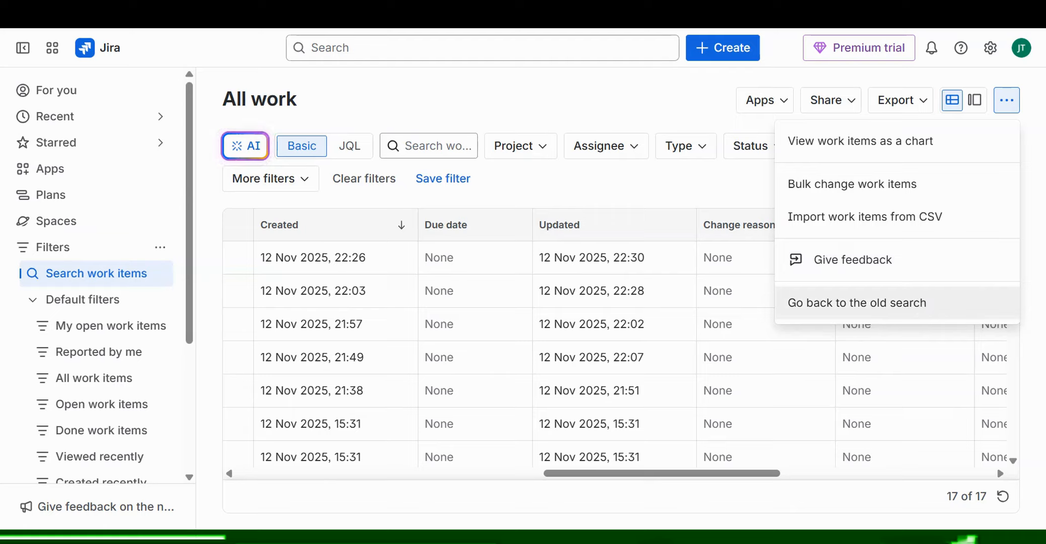
- Go back to the old search, citing 'Features are missing' and skipping further feedback
left_click(925, 311)
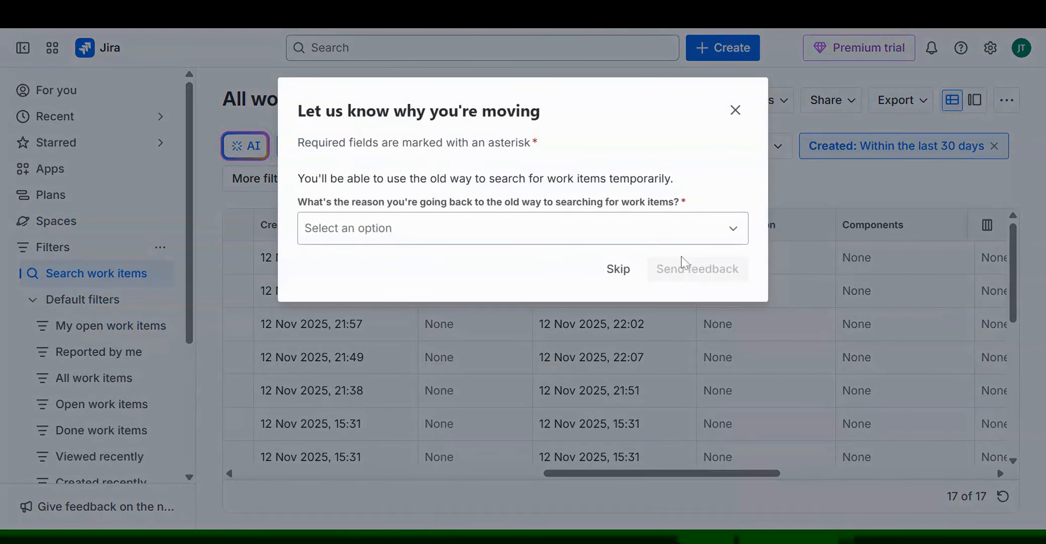
left_click(660, 228)
left_click(463, 274)
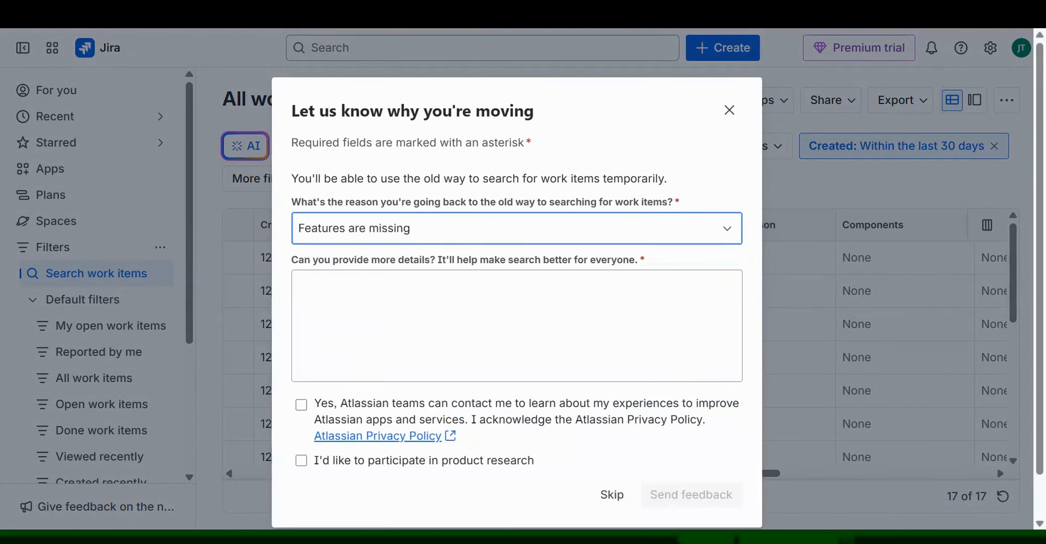
left_click(611, 495)
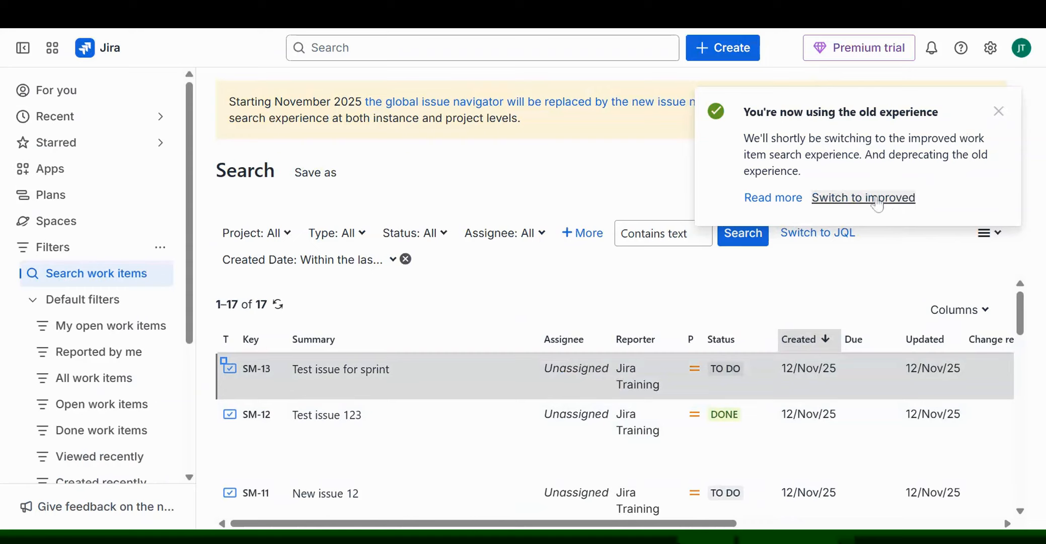
- Dismiss the old-experience notice and switch to the new issue search from the … menu
left_click(1005, 115)
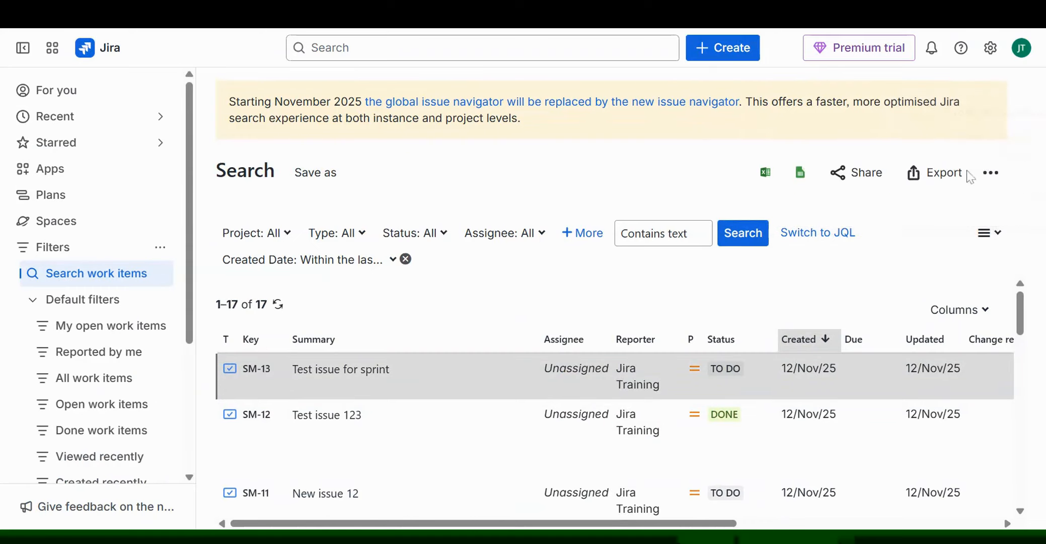
left_click(987, 175)
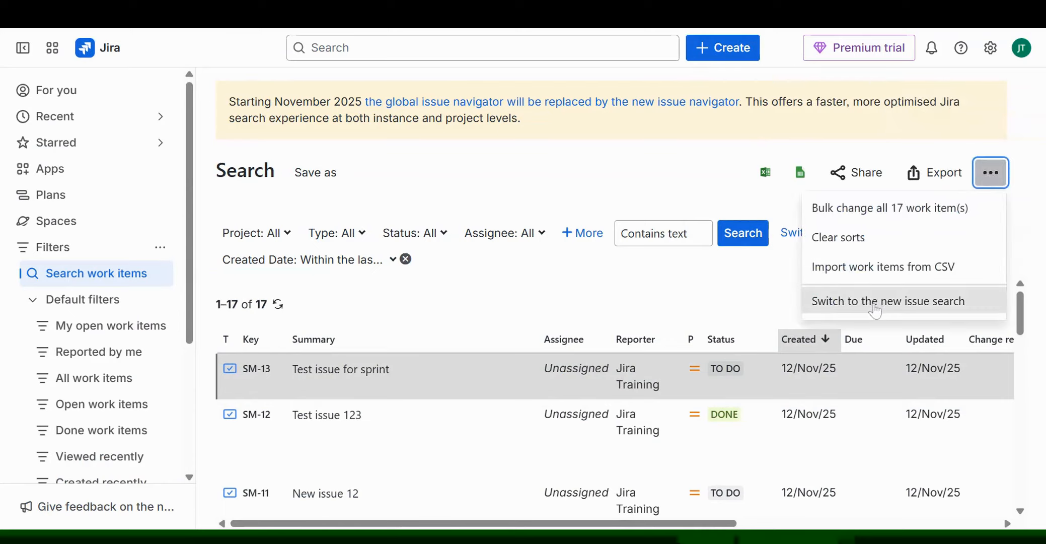
left_click(876, 308)
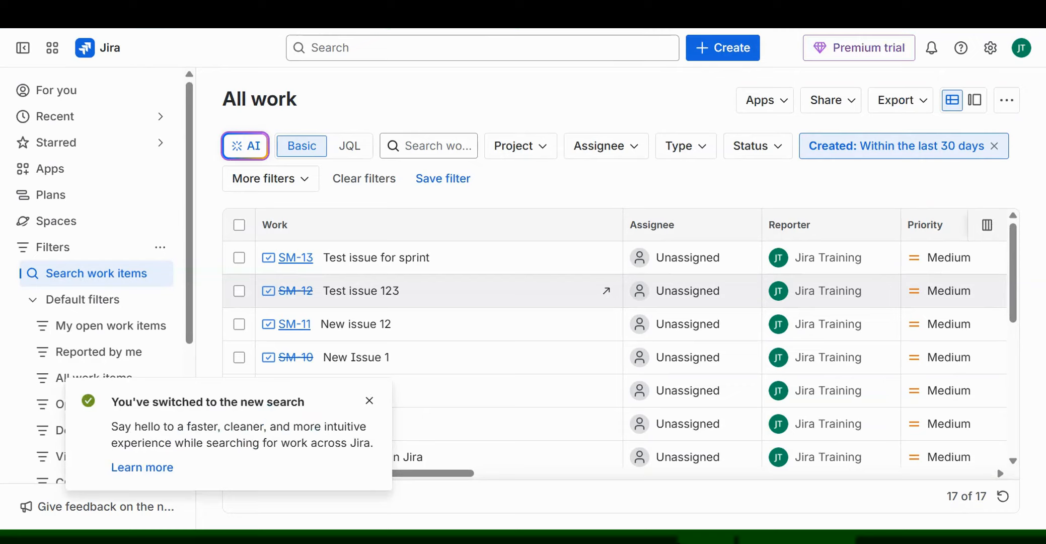
- Close the 'You've switched to the new search' toast
left_click(1016, 105)
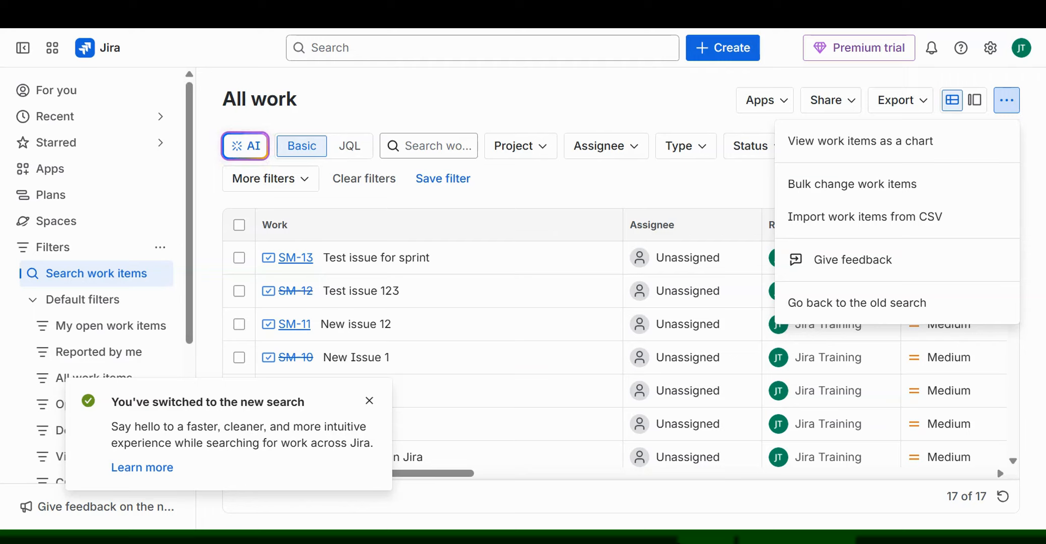
left_click(370, 401)
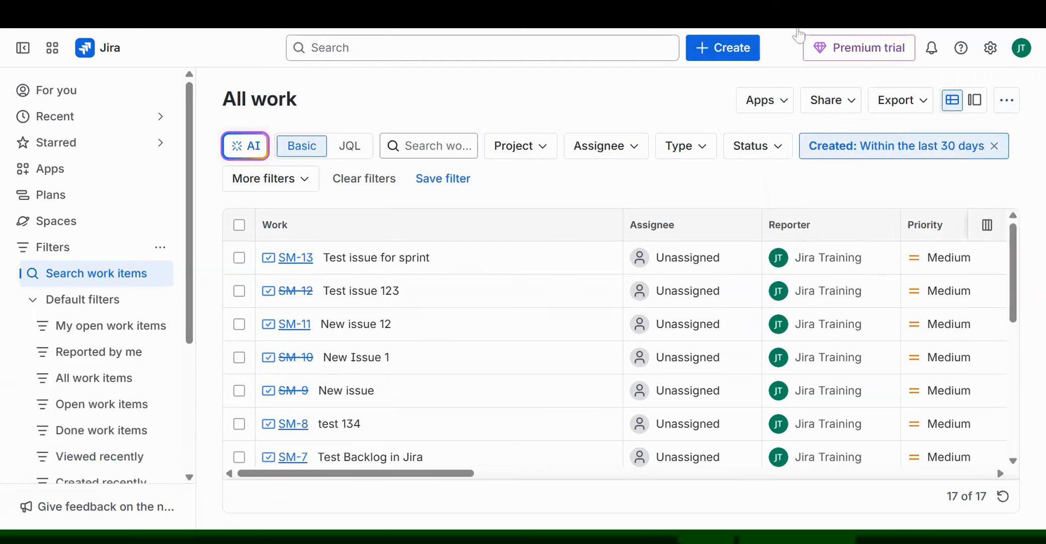